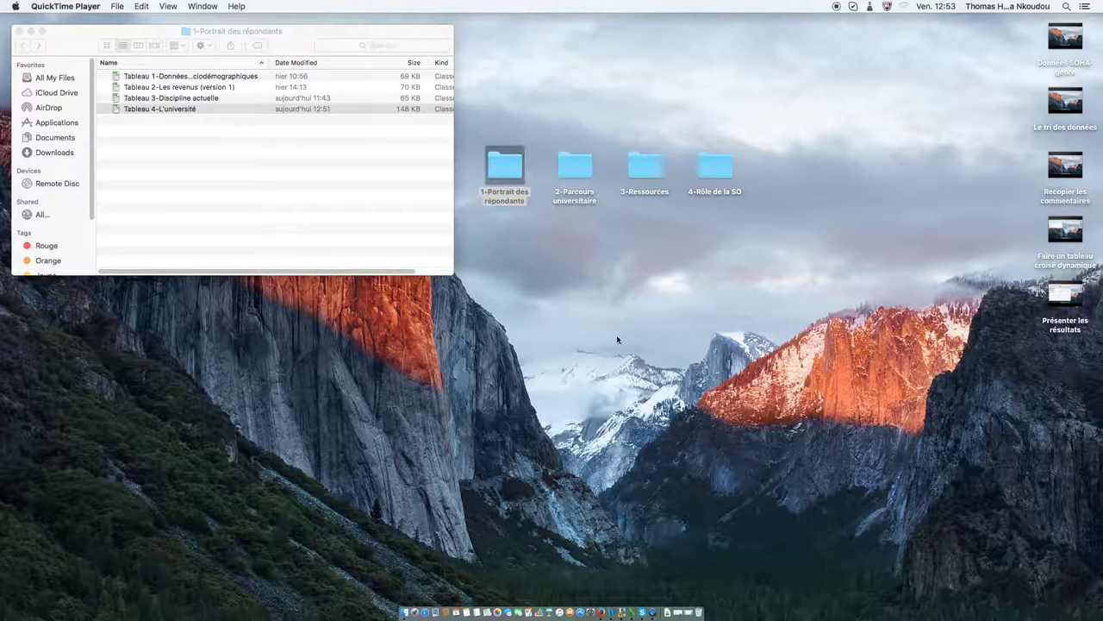
Switch to the survey workbook in Excel and create a pivot table from Feuil1!$A$2:$AE$850 on a new worksheet
{"action": "left_click", "coordinate": [634, 612]}
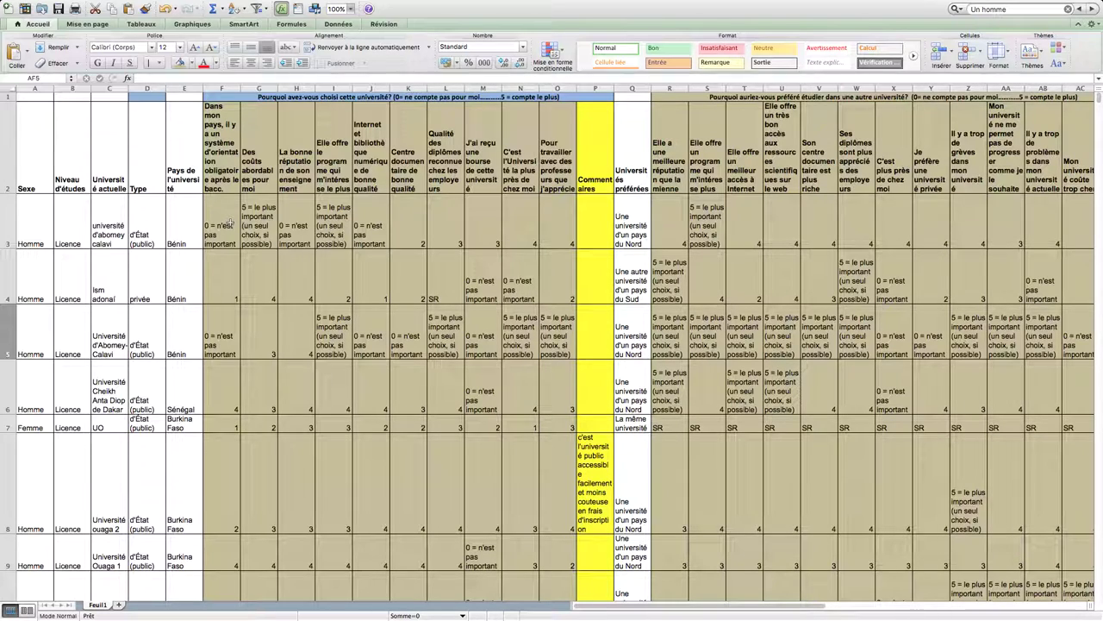
{"action": "left_click", "coordinate": [231, 152]}
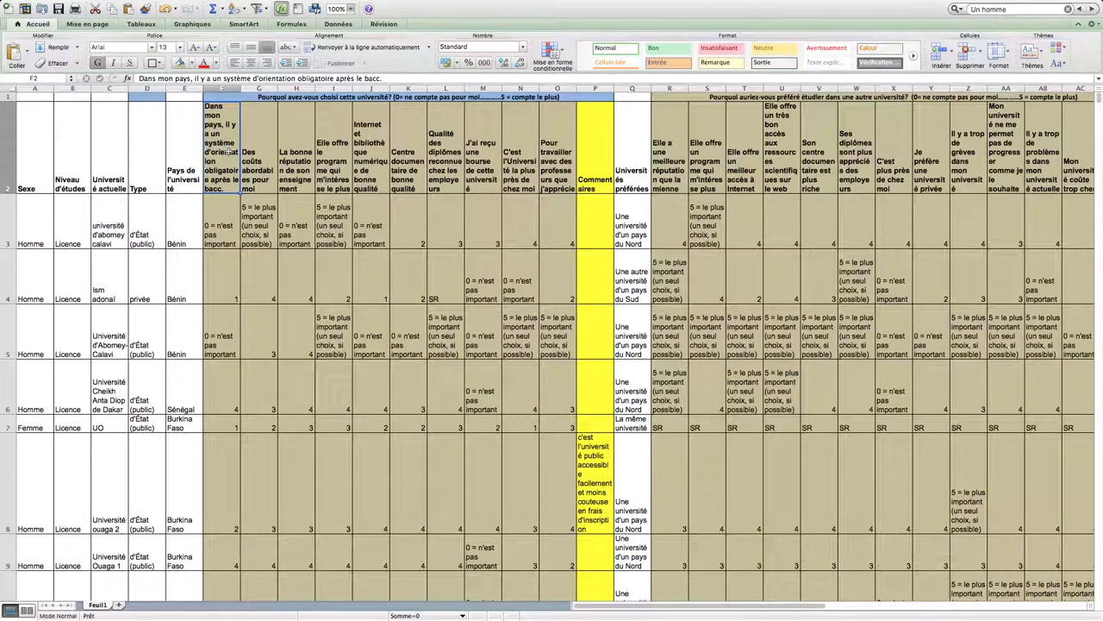
{"action": "mouse_move", "coordinate": [380, 6]}
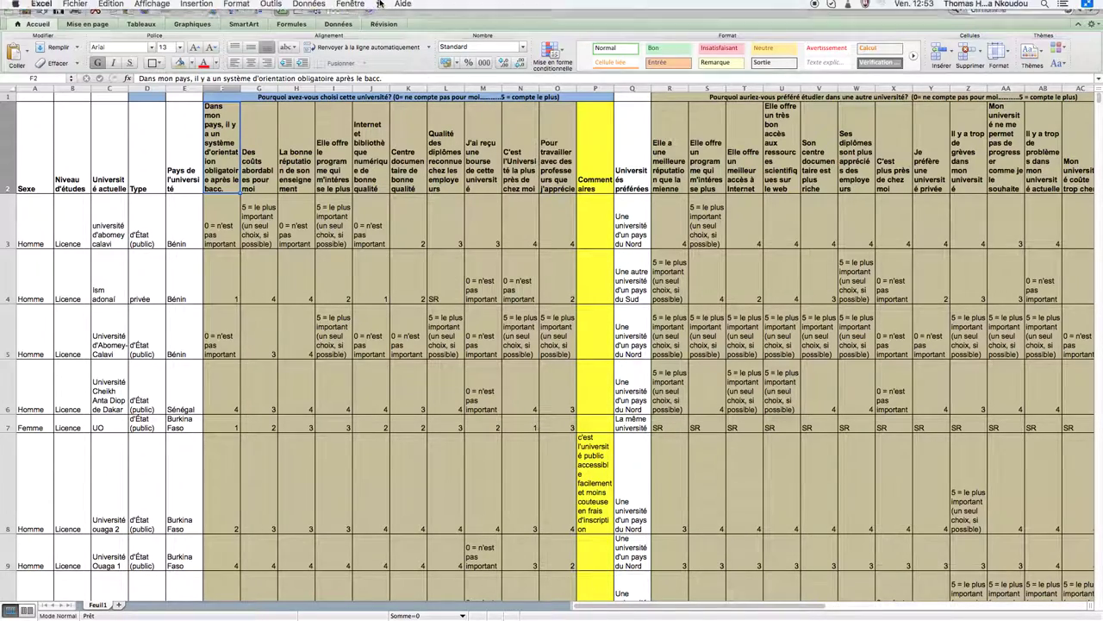
{"action": "left_click", "coordinate": [313, 8]}
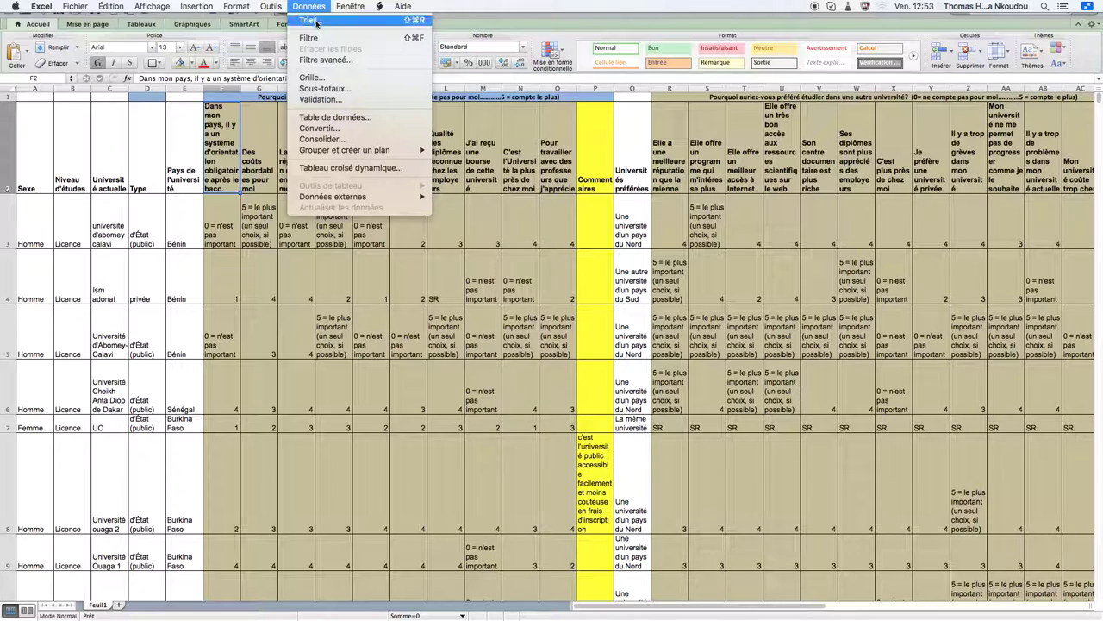
{"action": "left_click", "coordinate": [354, 169]}
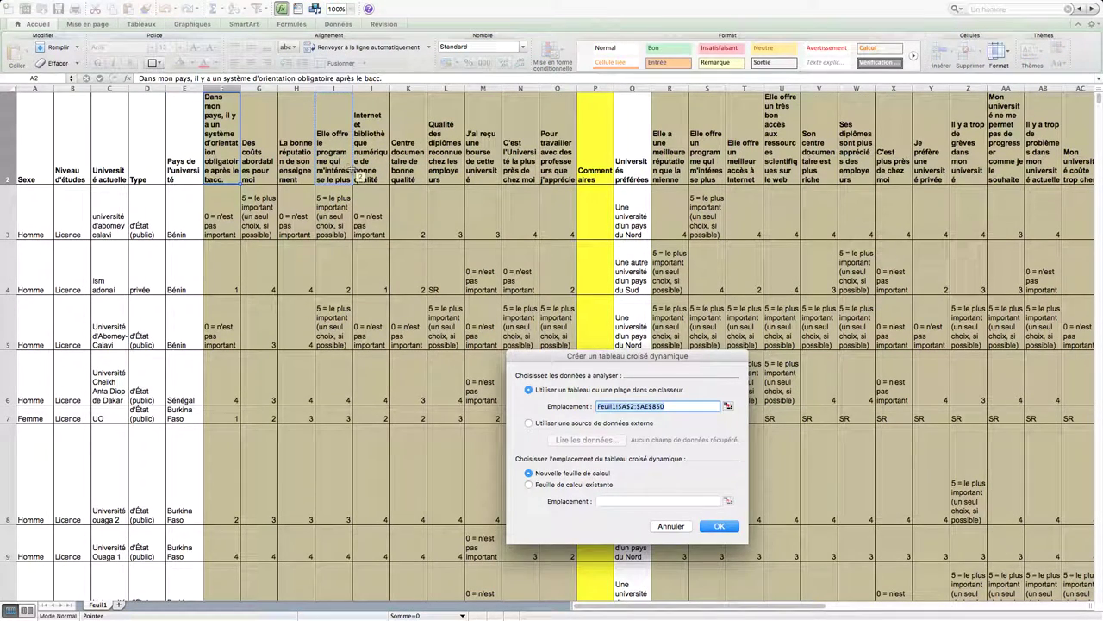
{"action": "left_click", "coordinate": [717, 526]}
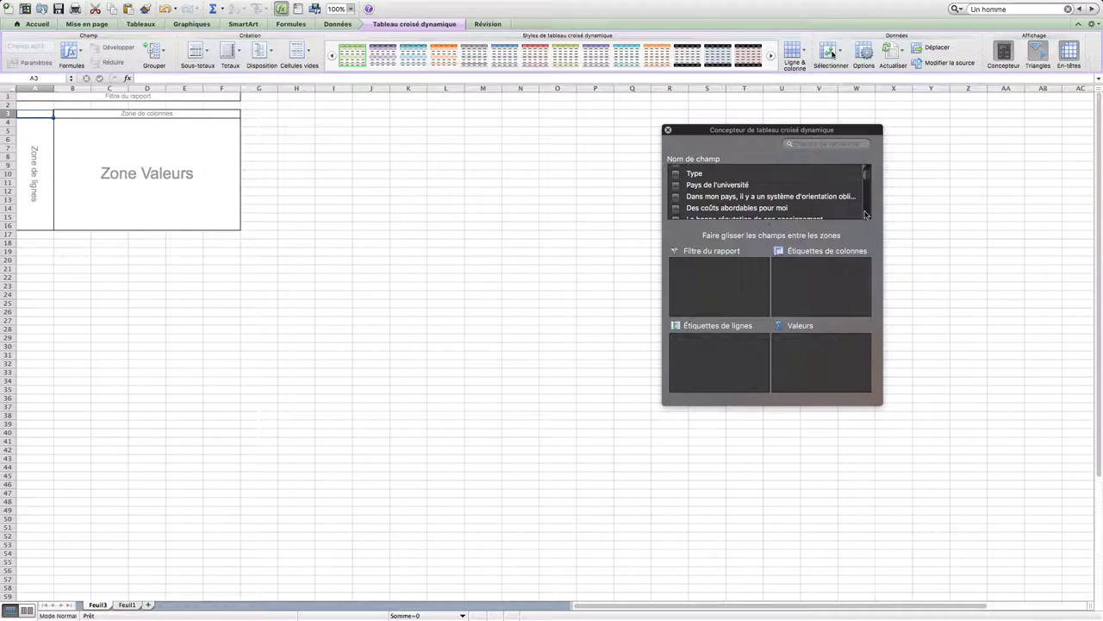
Set Sexe as the pivot table's row labels and use the "Dans mon pays, il y a un système d'orientation obligatoire" field as values and column labels
{"action": "scroll", "coordinate": [867, 181], "scroll_direction": "up", "scroll_amount": 3}
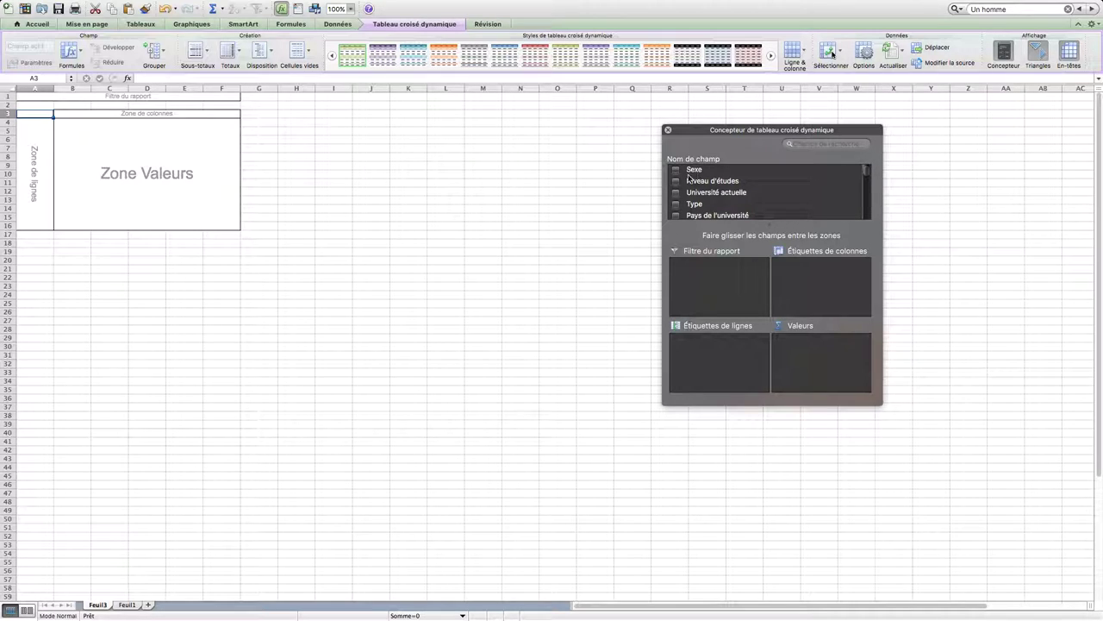
{"action": "left_click_drag", "start_coordinate": [689, 174], "coordinate": [715, 341]}
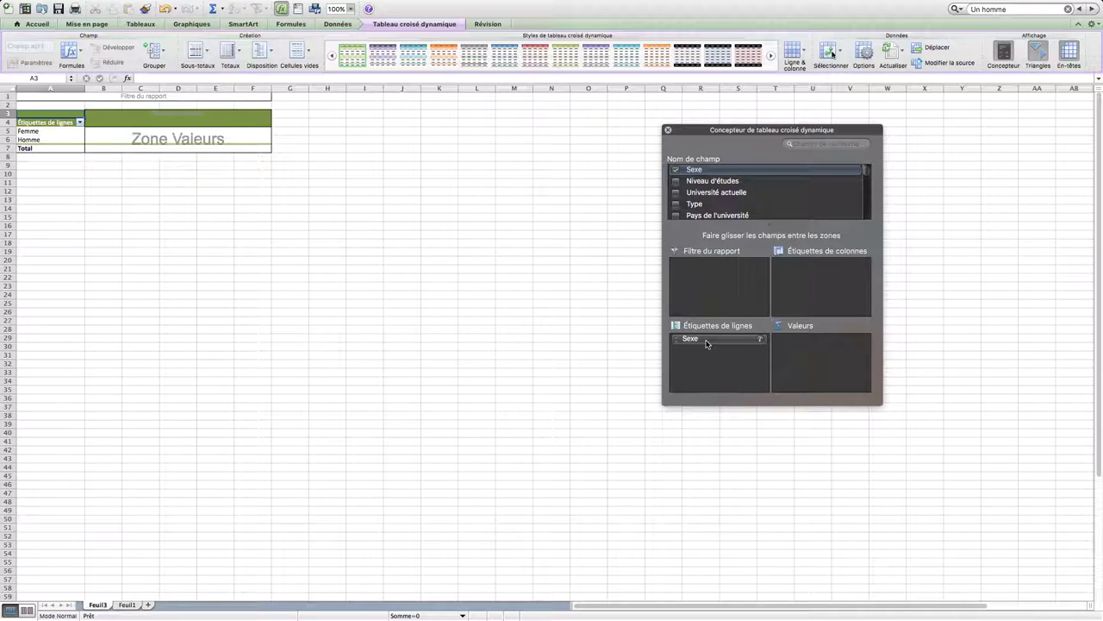
{"action": "scroll", "coordinate": [762, 207], "scroll_direction": "down", "scroll_amount": 3}
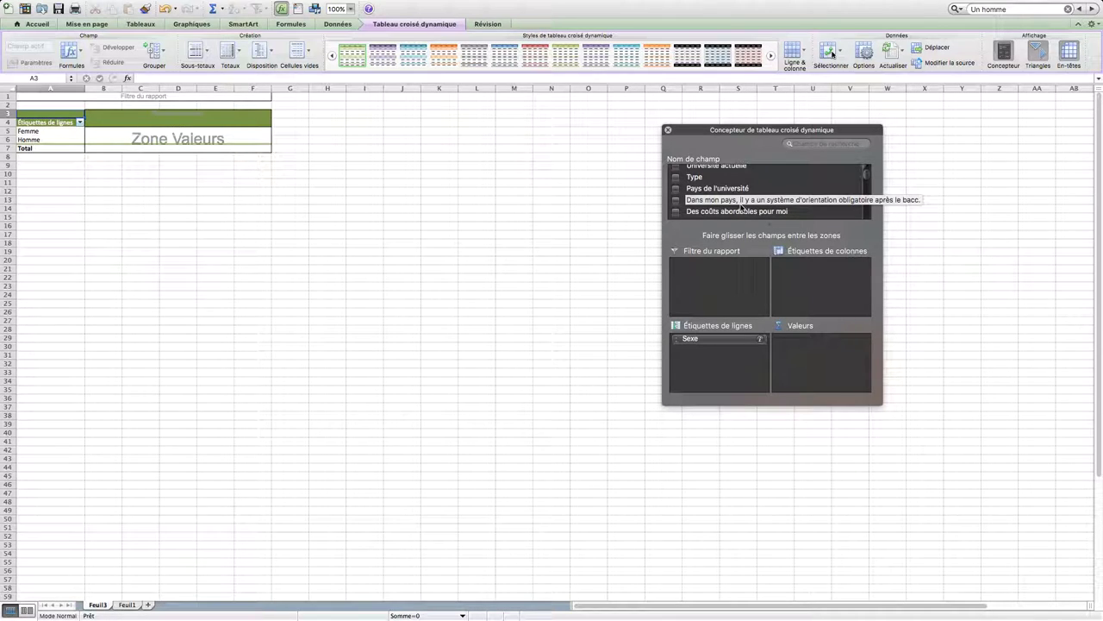
{"action": "left_click_drag", "start_coordinate": [793, 199], "coordinate": [774, 198]}
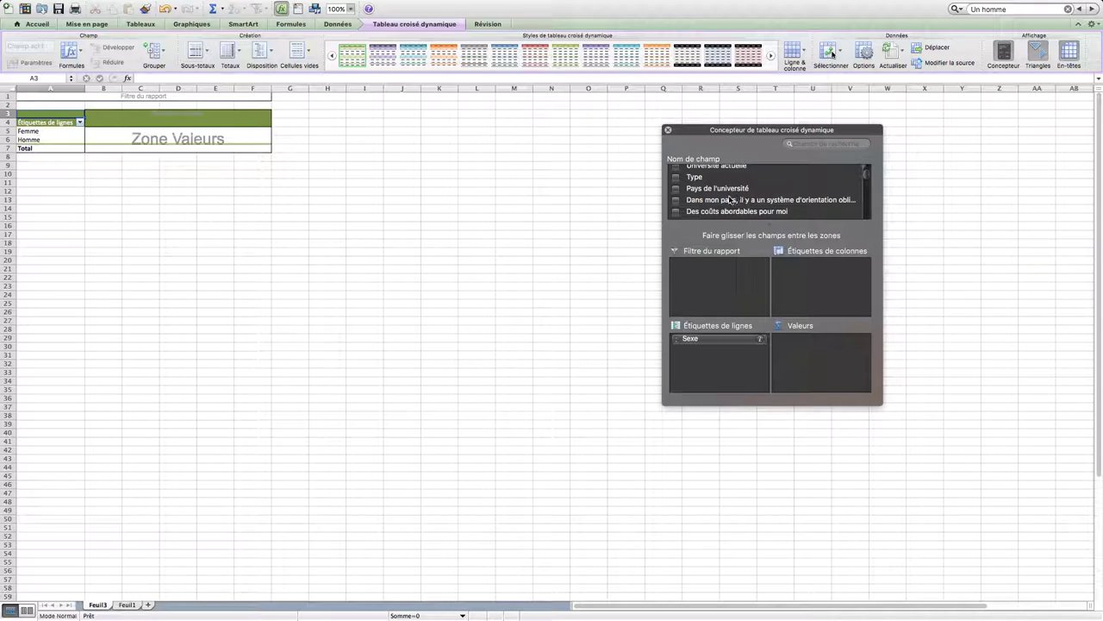
{"action": "left_click", "coordinate": [676, 200]}
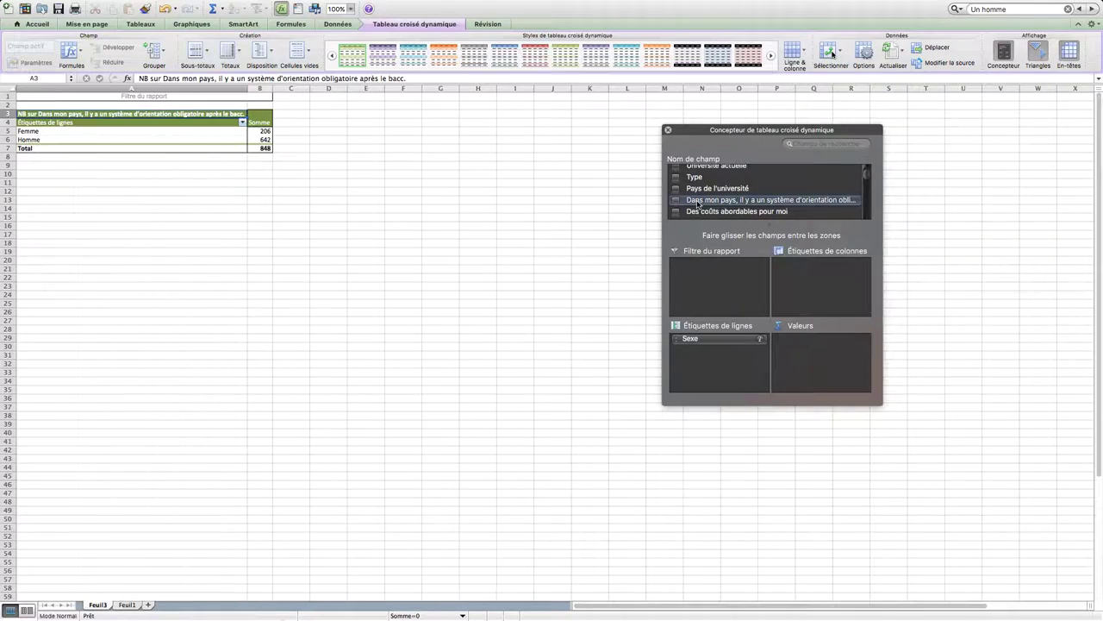
{"action": "left_click_drag", "start_coordinate": [699, 203], "coordinate": [812, 266]}
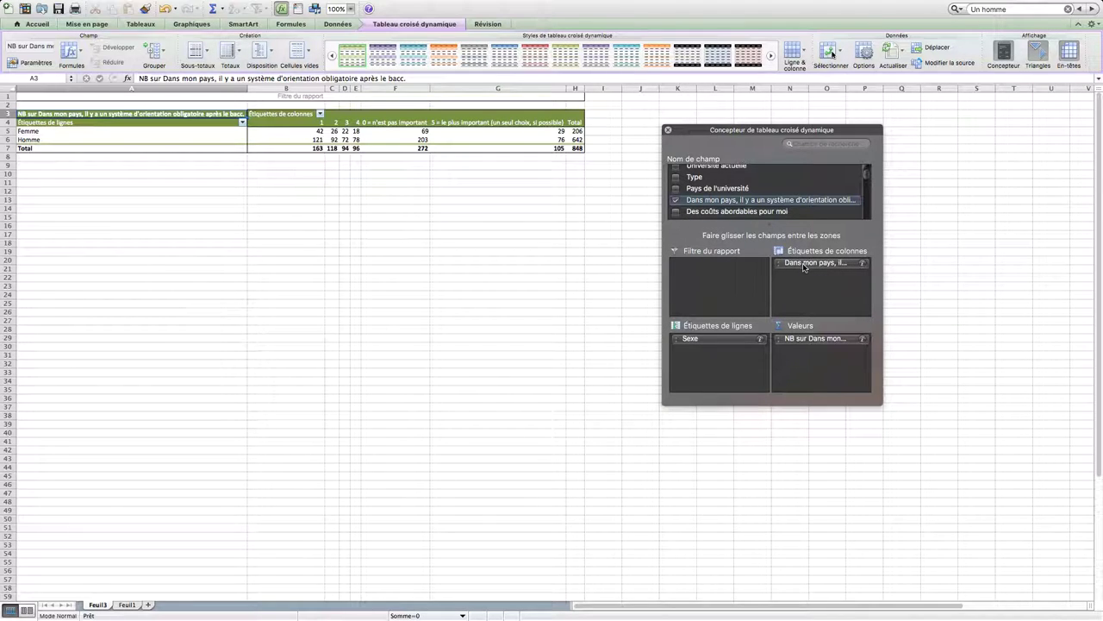
Rearrange the pivot table with the orientation question as row labels, Sexe as column labels and a single count of the question as values
{"action": "left_click_drag", "start_coordinate": [803, 267], "coordinate": [814, 353]}
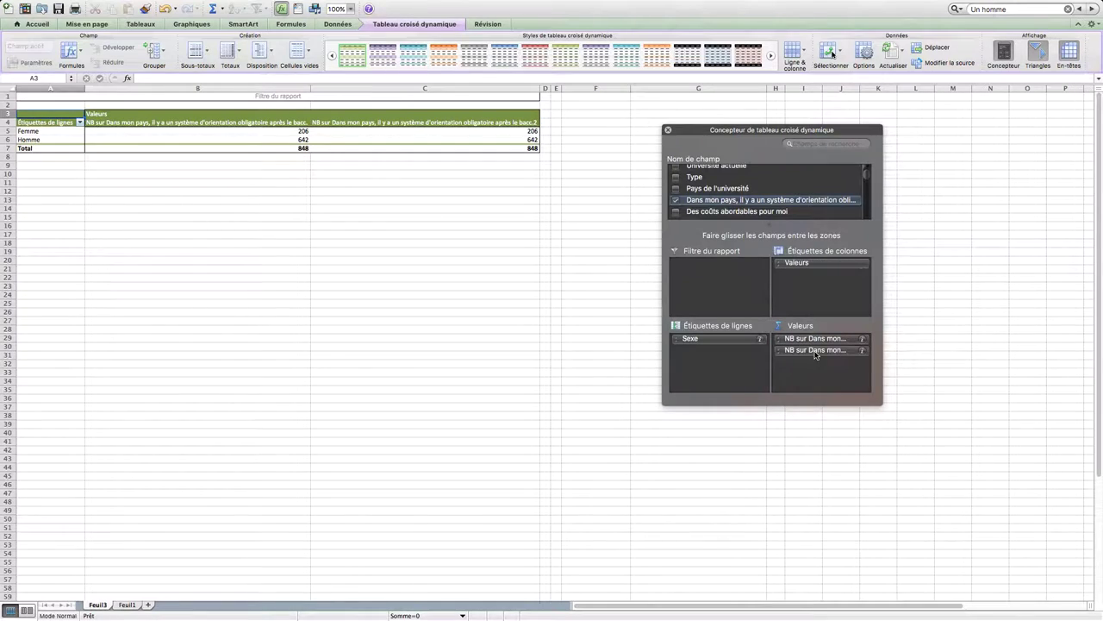
{"action": "left_click_drag", "start_coordinate": [729, 342], "coordinate": [815, 276]}
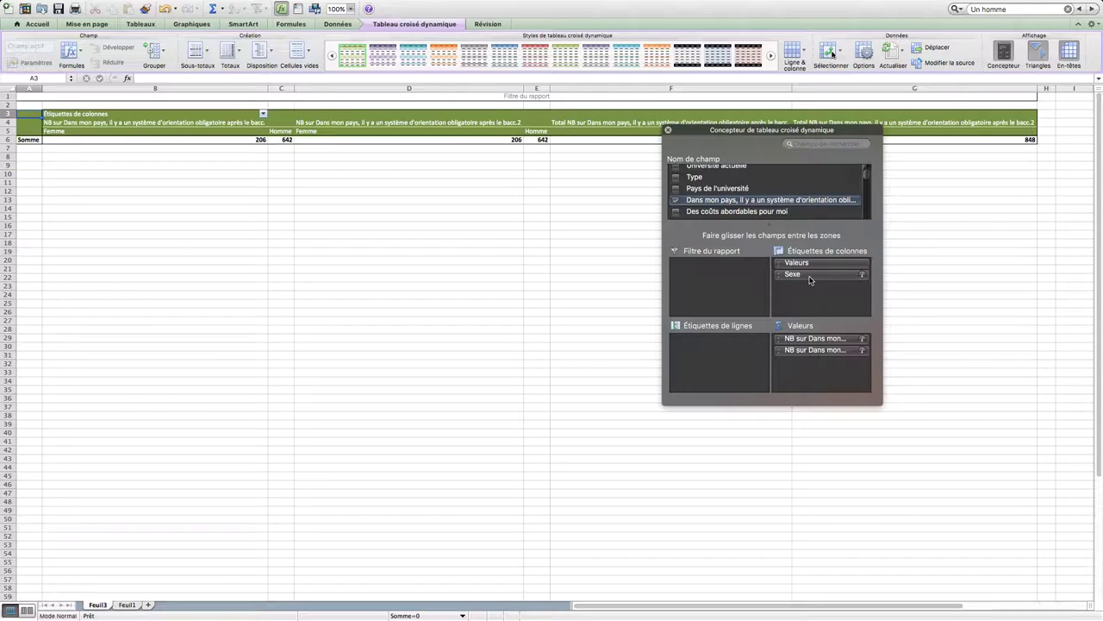
{"action": "left_click_drag", "start_coordinate": [811, 278], "coordinate": [720, 274]}
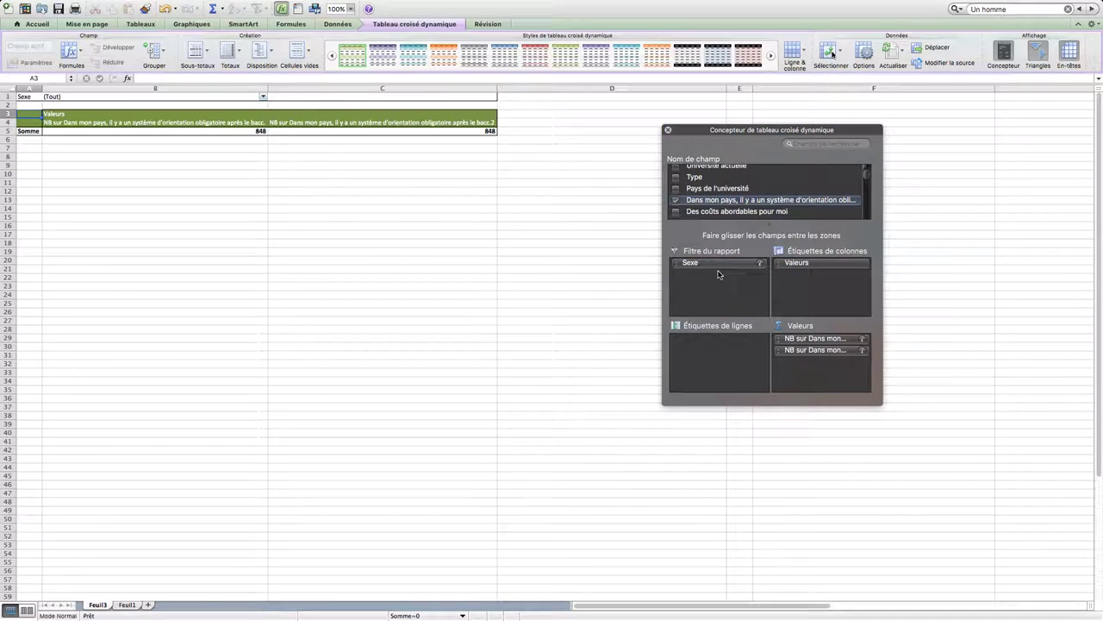
{"action": "left_click_drag", "start_coordinate": [811, 339], "coordinate": [707, 350]}
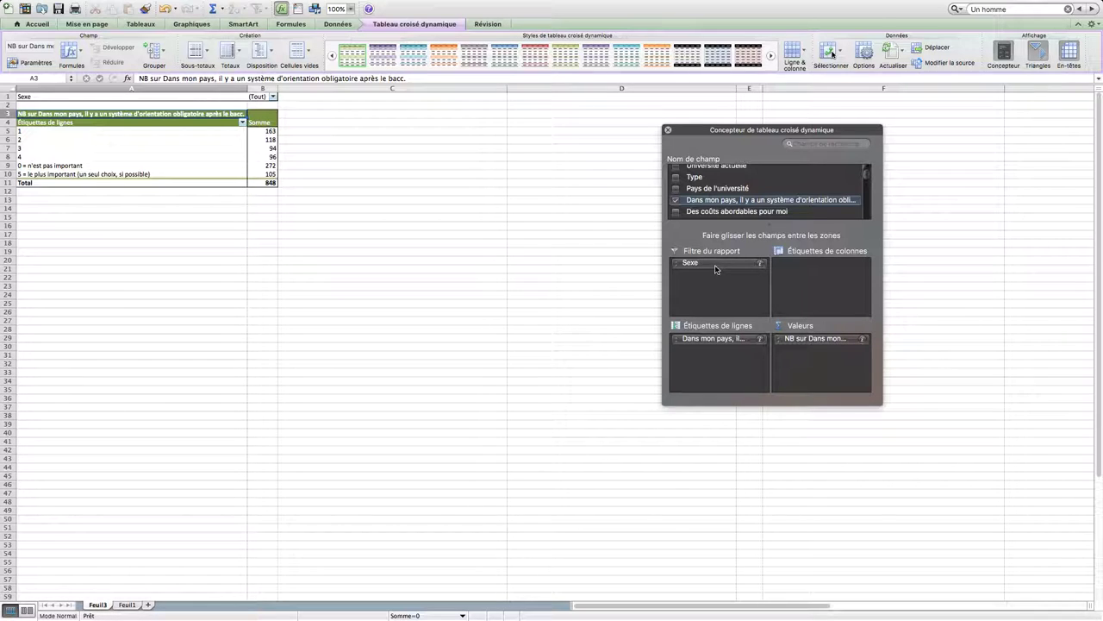
{"action": "left_click_drag", "start_coordinate": [714, 269], "coordinate": [811, 267]}
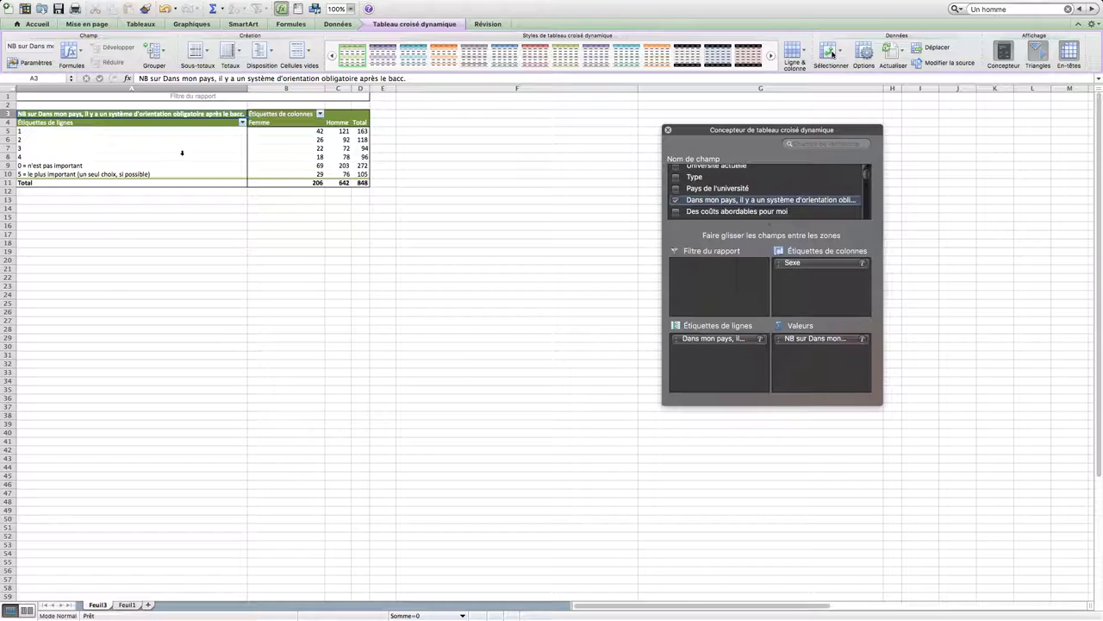
Copy the response labels with their Femme counts, excluding the total, and paste them at A4 of a new worksheet
{"action": "left_click", "coordinate": [72, 130]}
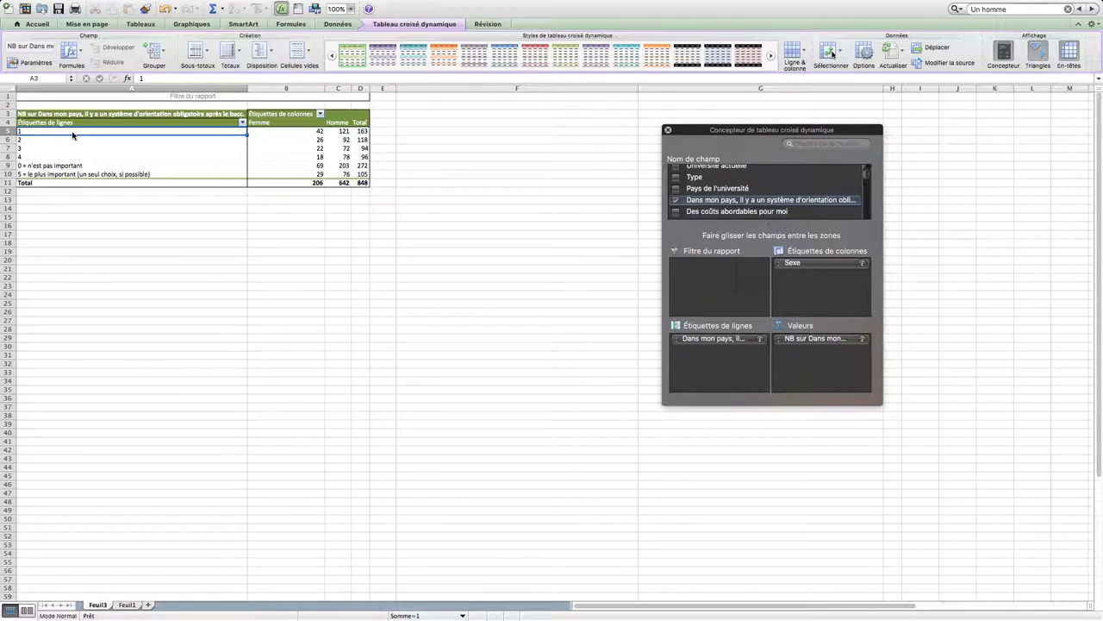
{"action": "left_click_drag", "start_coordinate": [76, 130], "coordinate": [292, 175]}
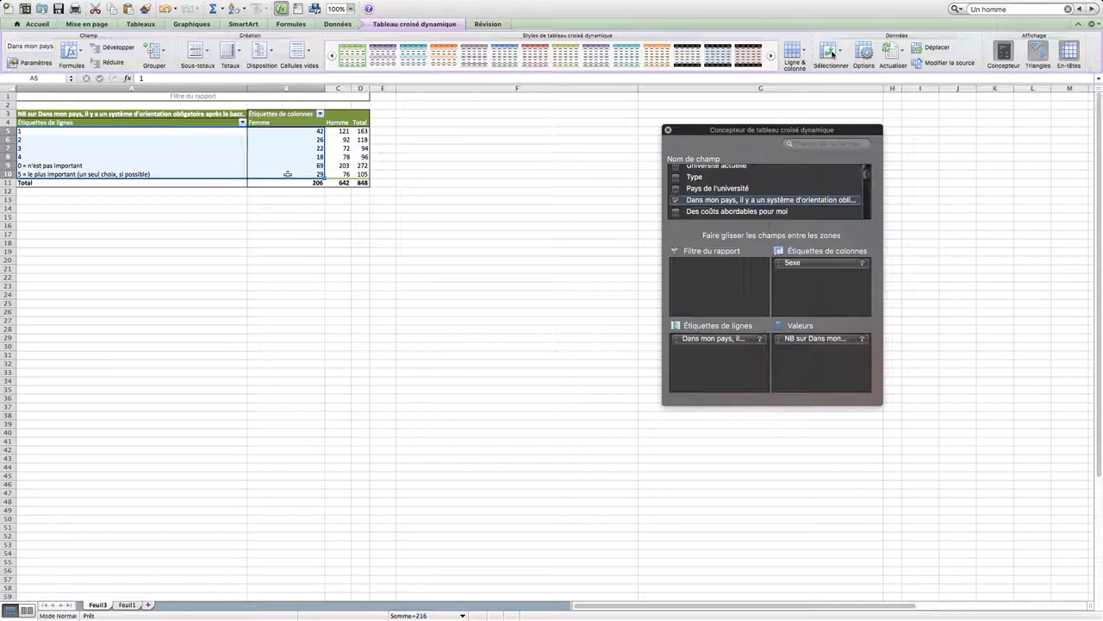
{"action": "key", "text": "super+c"}
{"action": "left_click", "coordinate": [148, 604]}
{"action": "left_click", "coordinate": [39, 119]}
{"action": "key", "text": "super+v"}
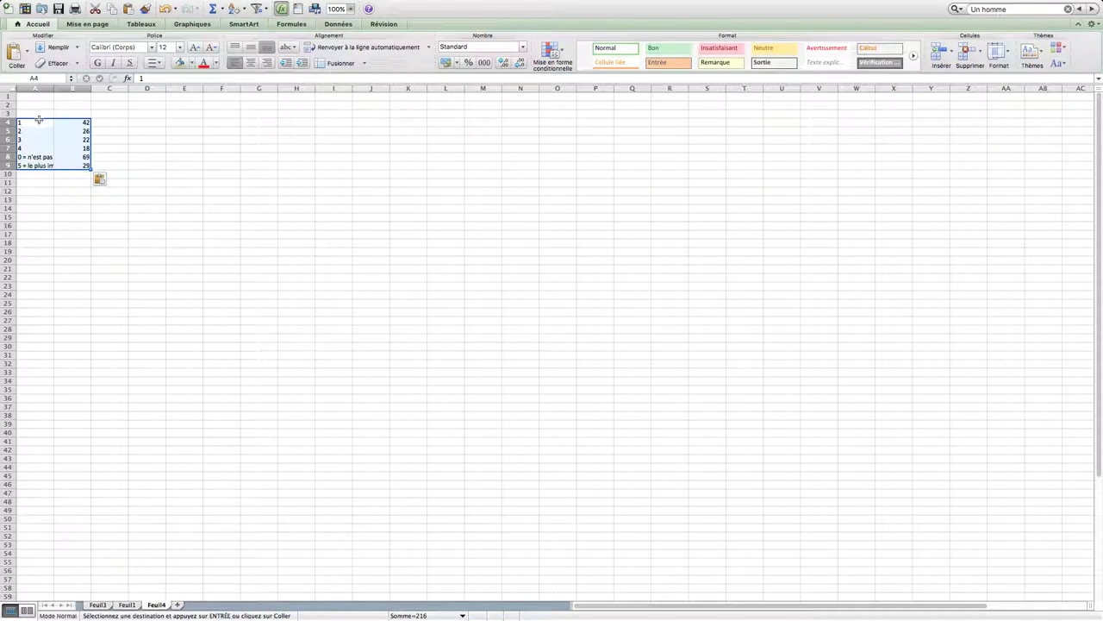
Insert a 3D pie chart from A4:B9 and apply the quick layout with category names and percentages on the slices
{"action": "left_click_drag", "start_coordinate": [36, 124], "coordinate": [86, 165]}
{"action": "left_click", "coordinate": [193, 25]}
{"action": "left_click", "coordinate": [75, 63]}
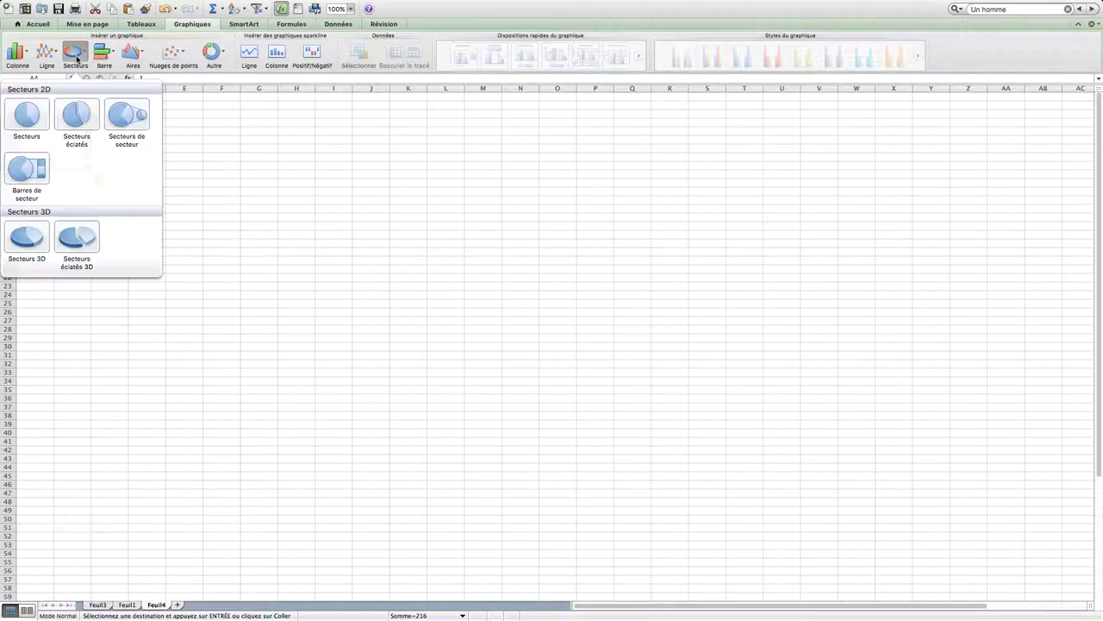
{"action": "left_click", "coordinate": [27, 236]}
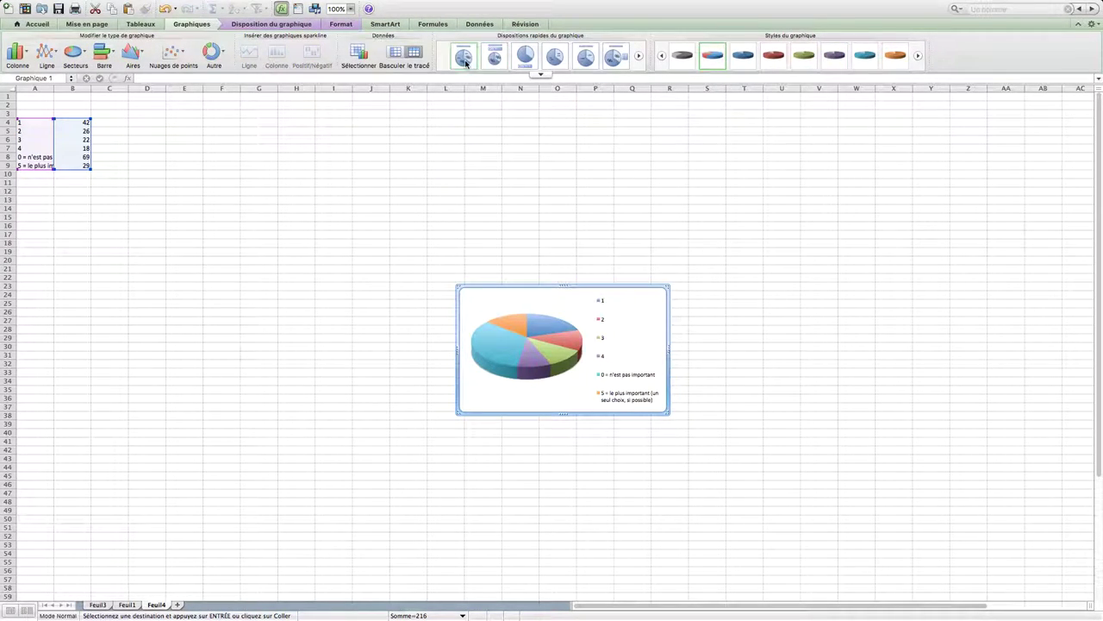
{"action": "left_click", "coordinate": [528, 57]}
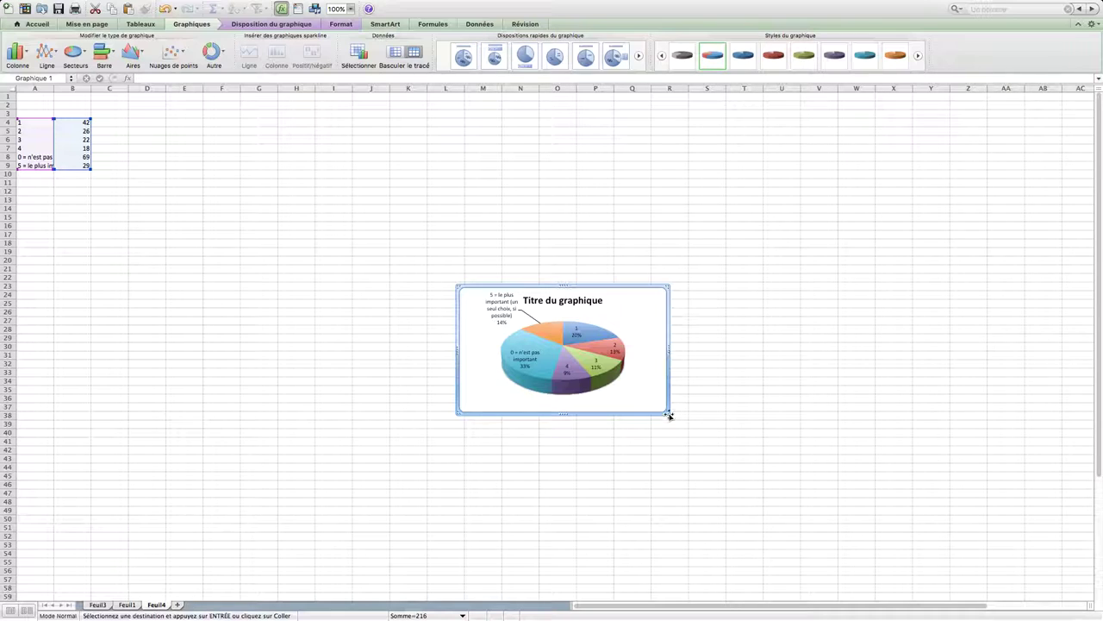
Enlarge the pie chart to span about rows 23 to 45, remove its title and deselect it
{"action": "left_click_drag", "start_coordinate": [669, 414], "coordinate": [757, 477]}
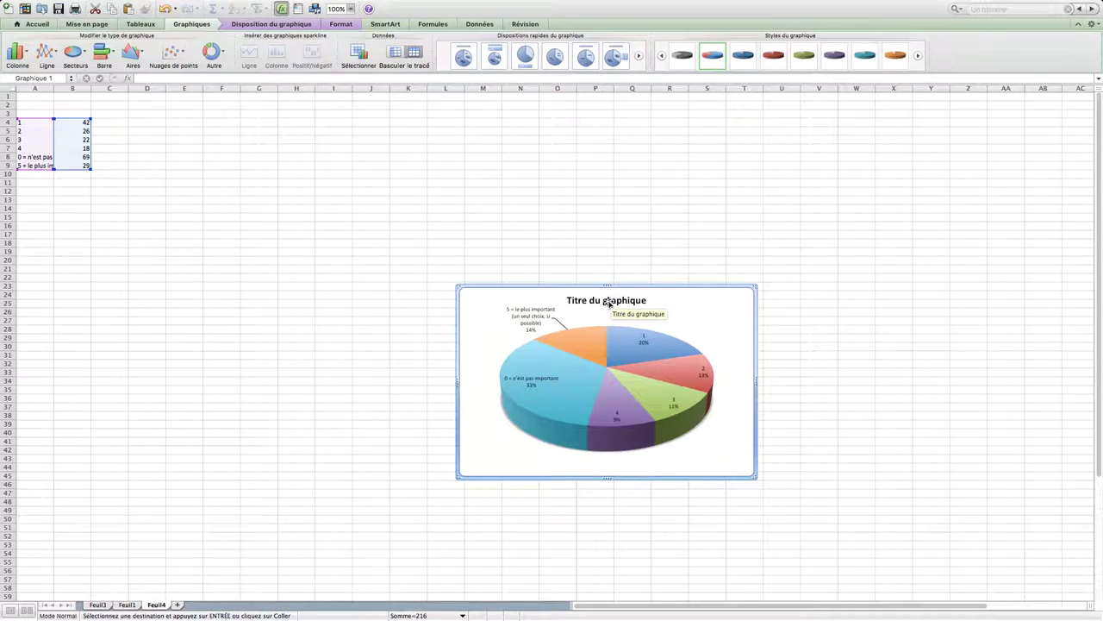
{"action": "left_click", "coordinate": [607, 301]}
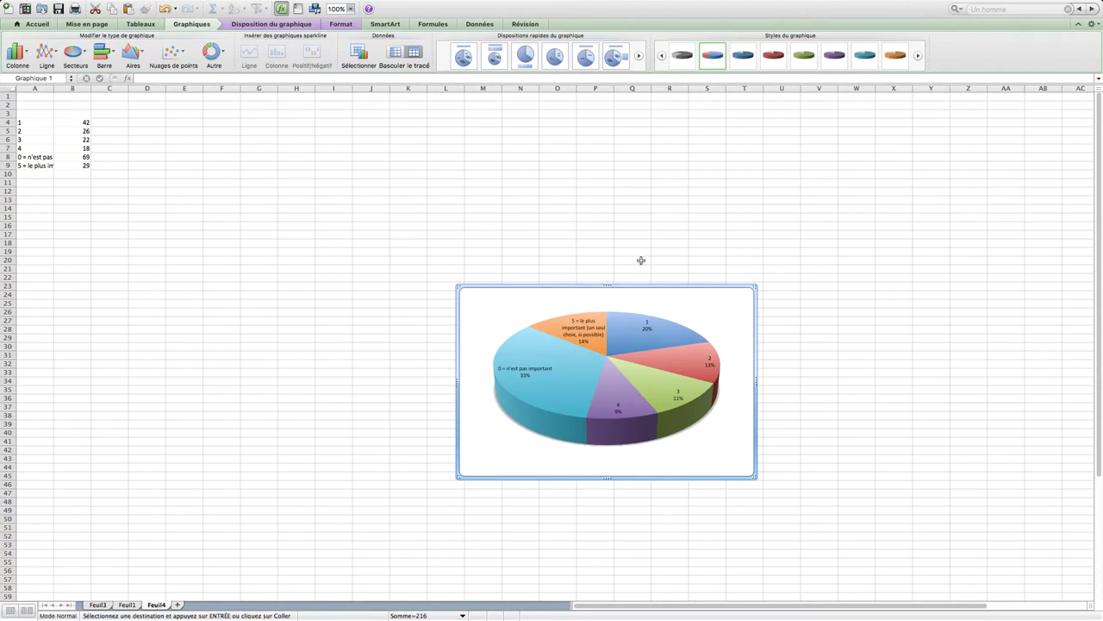
{"action": "key", "text": "Escape"}
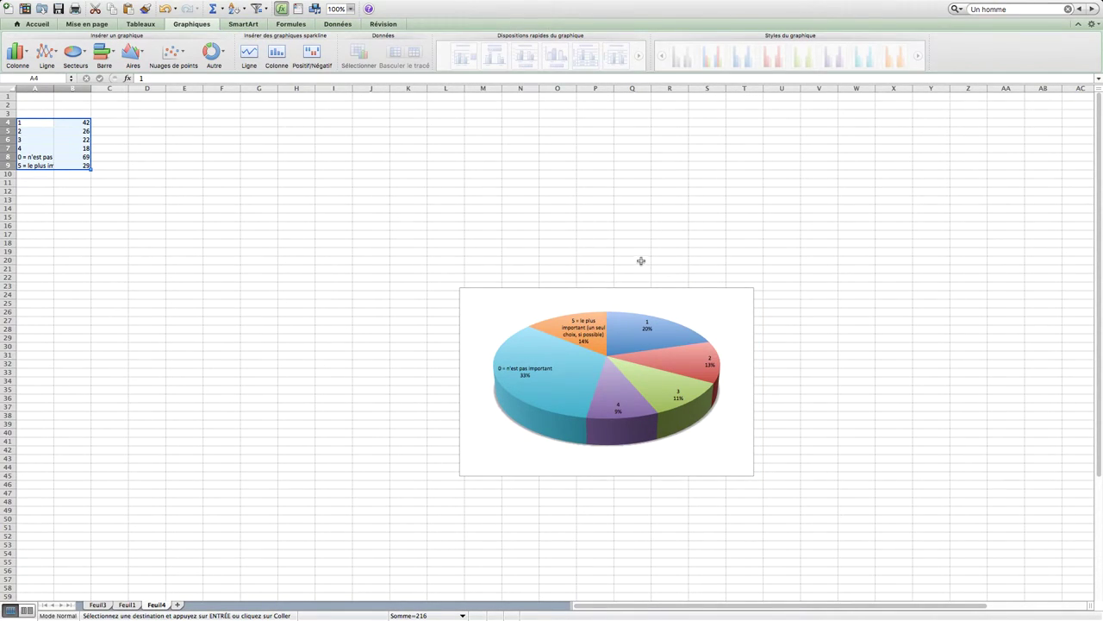